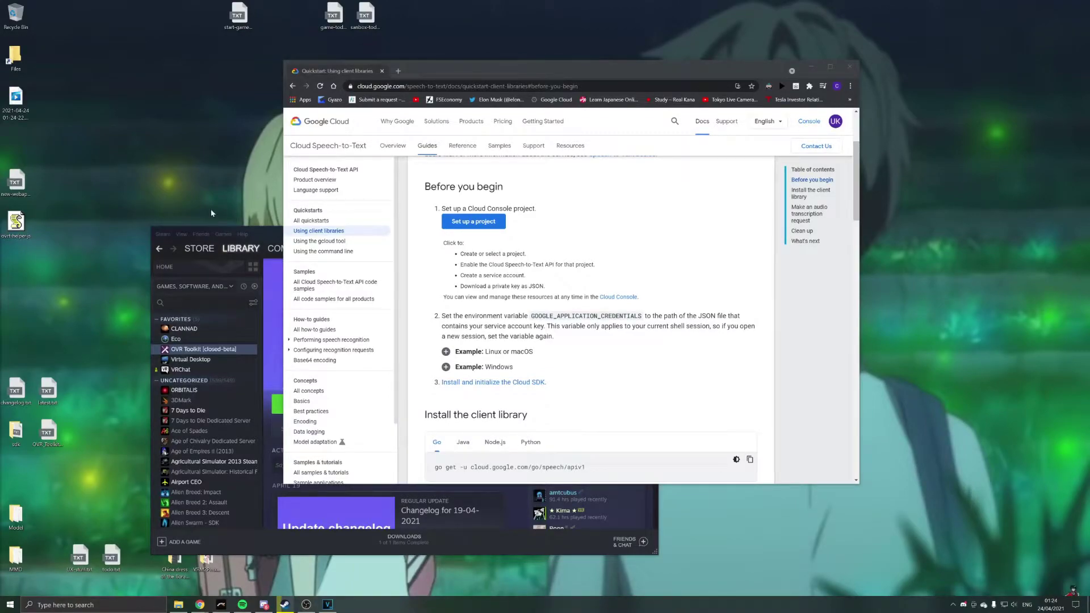
# Create a new Cloud Console project named ovr toolkit speech to text.
pyautogui.click(569, 256)
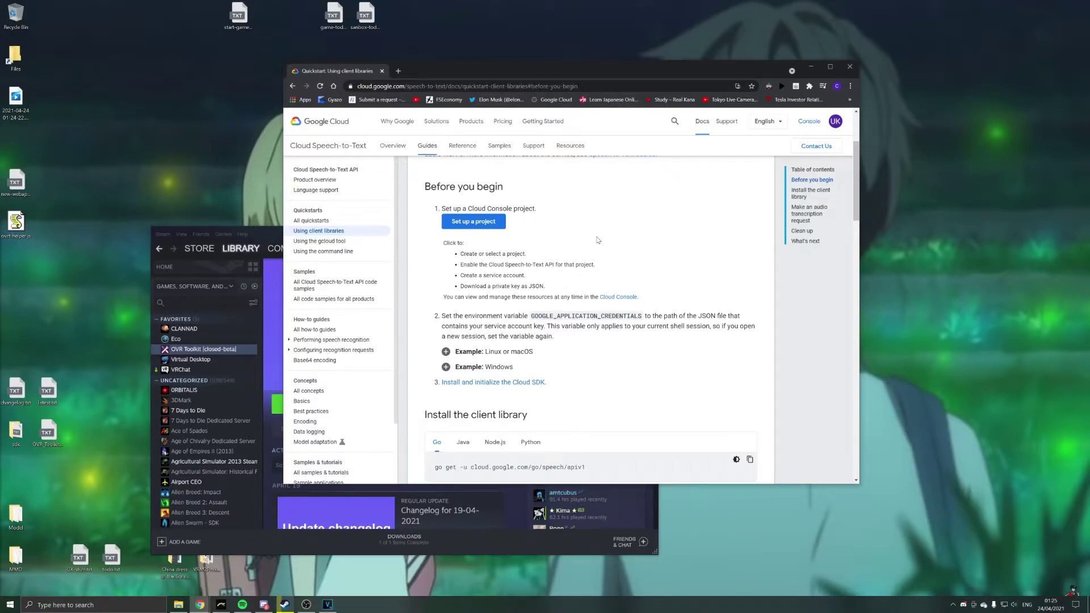
pyautogui.click(479, 223)
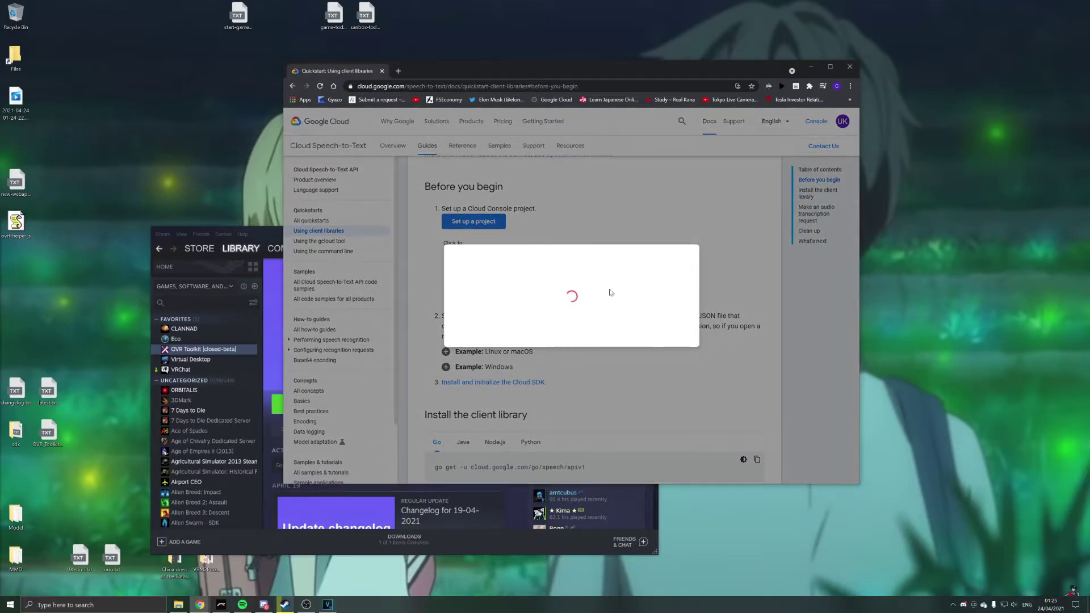
pyautogui.click(511, 290)
pyautogui.click(496, 284)
pyautogui.write('te')
pyautogui.press('BackSpace')
pyautogui.press('BackSpace')
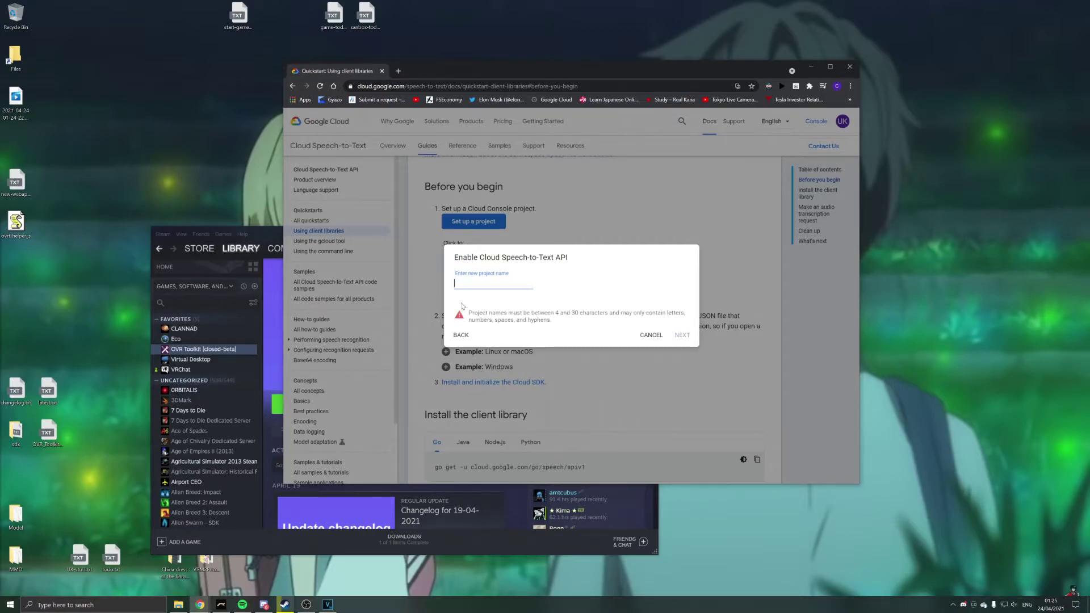
pyautogui.write('ovr toolkit speech to texty')
pyautogui.click(614, 293)
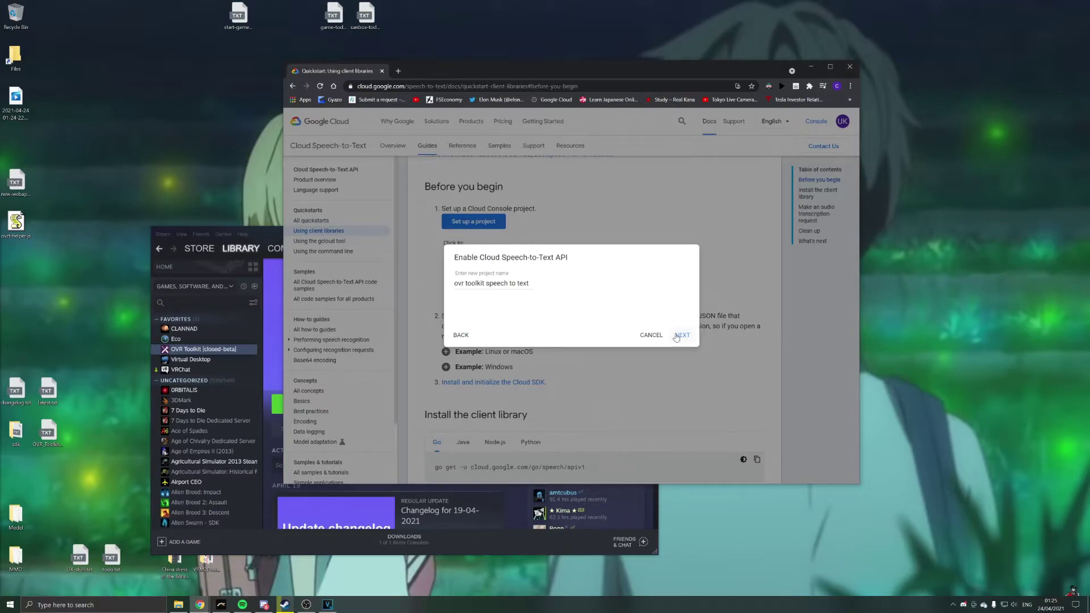
# Enable the API for the project and continue past the billing account notice.
pyautogui.click(675, 337)
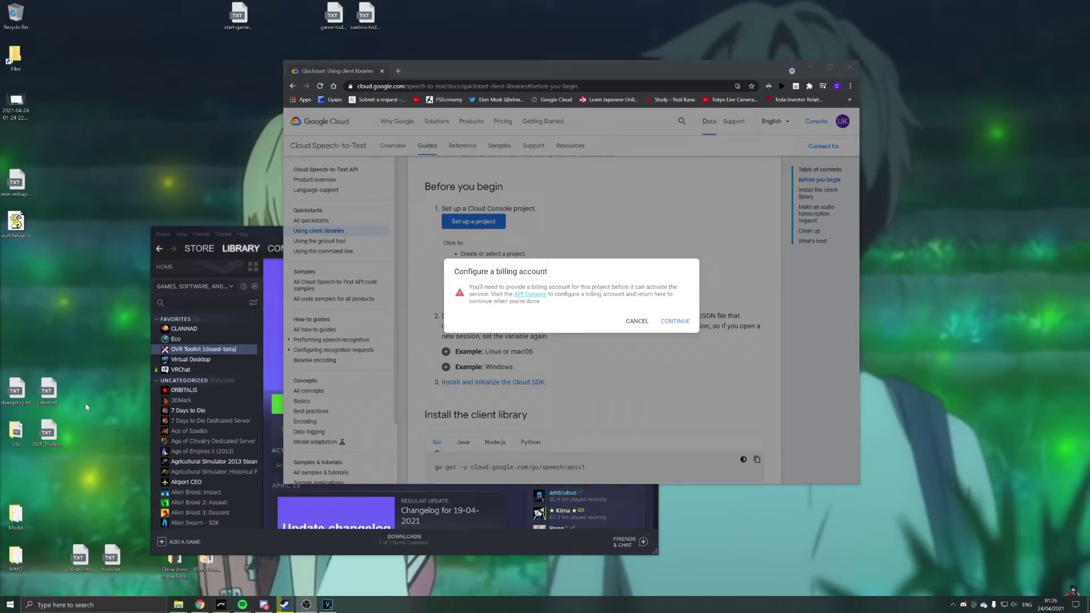
pyautogui.click(677, 321)
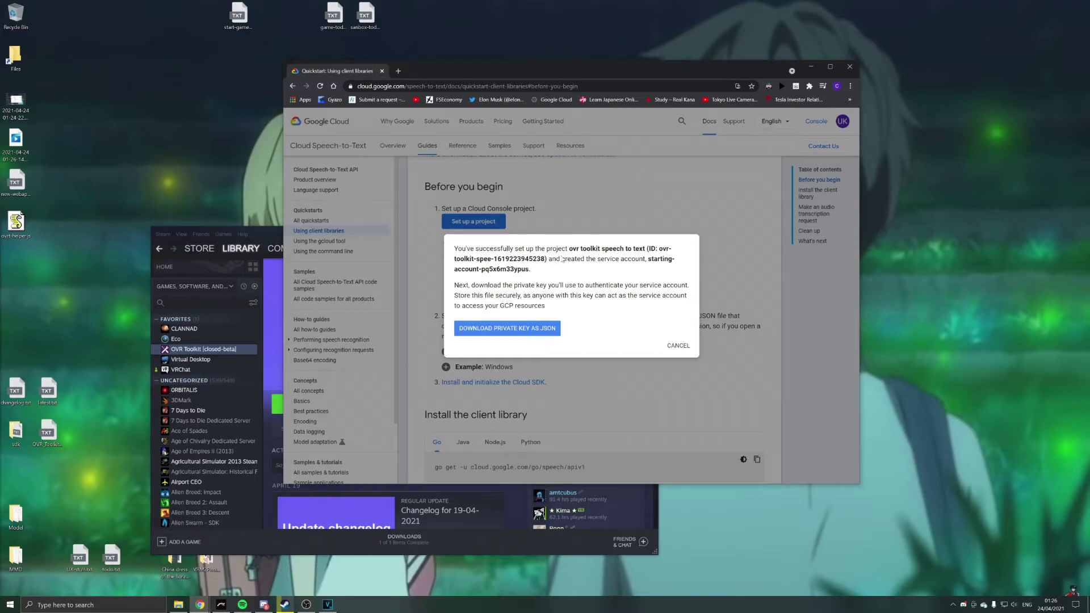
# Download the service account private key as JSON and place it on the desktop.
pyautogui.click(513, 330)
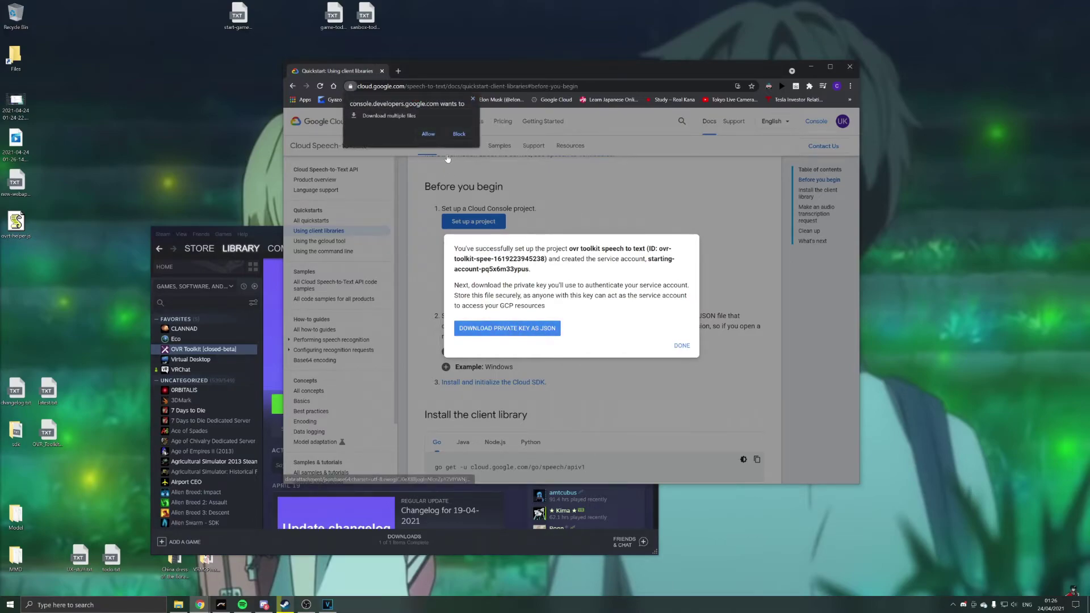
pyautogui.moveTo(340, 470); pyautogui.dragTo(193, 164)
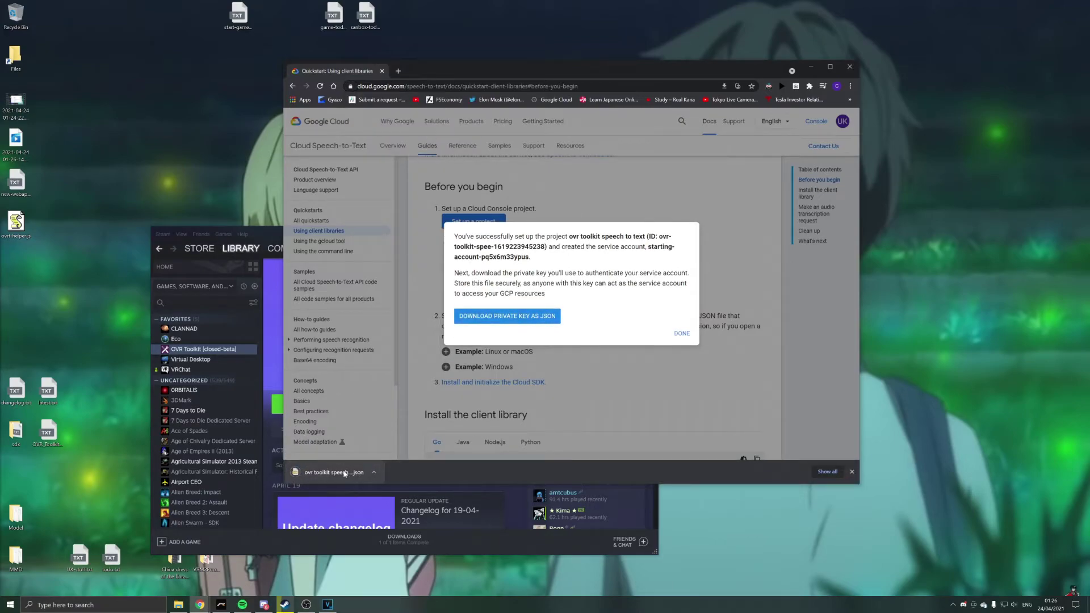
pyautogui.click(165, 70)
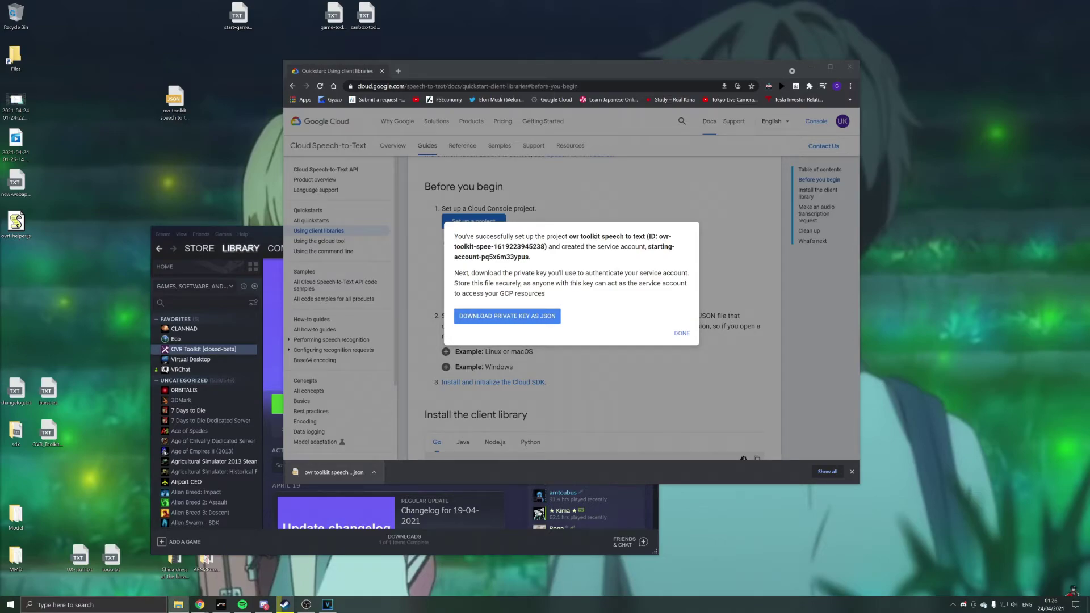
# Rename the key file on the desktop to gcp_credentials.json.
pyautogui.click(159, 116)
pyautogui.press('F2')
pyautogui.hotkey('ctrl', 'v')
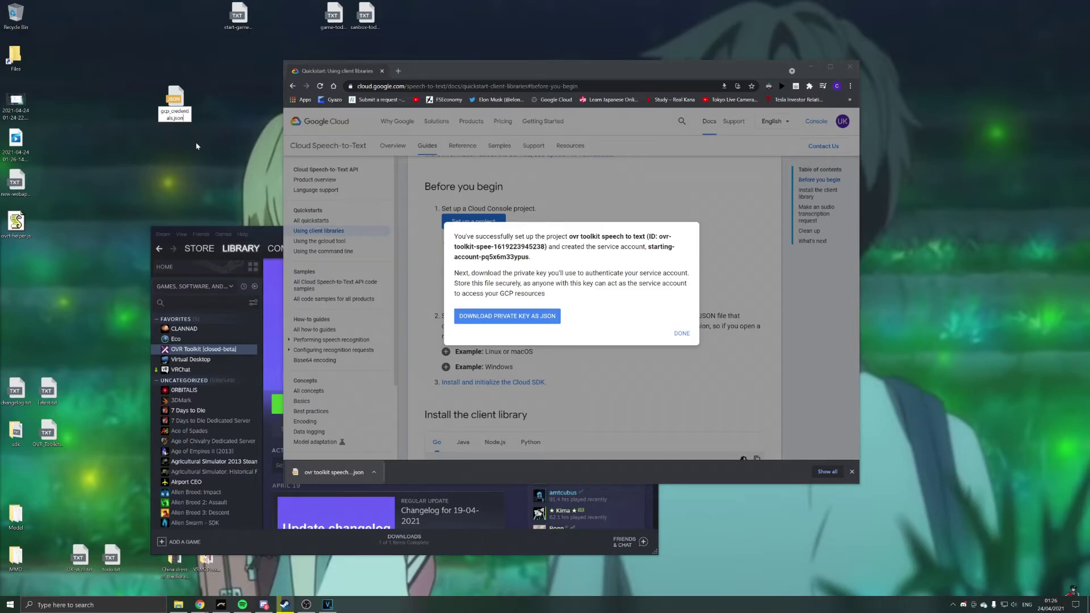
pyautogui.press('Return')
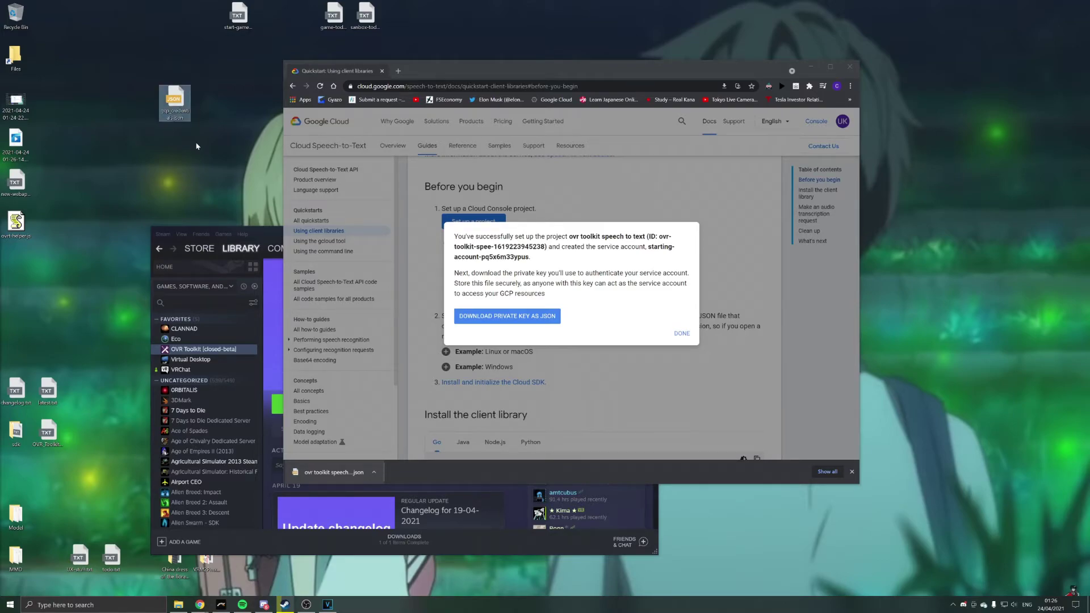
pyautogui.click(186, 153)
# Browse OVR Toolkit's installed files from its Steam Properties > Local Files page.
pyautogui.click(272, 232)
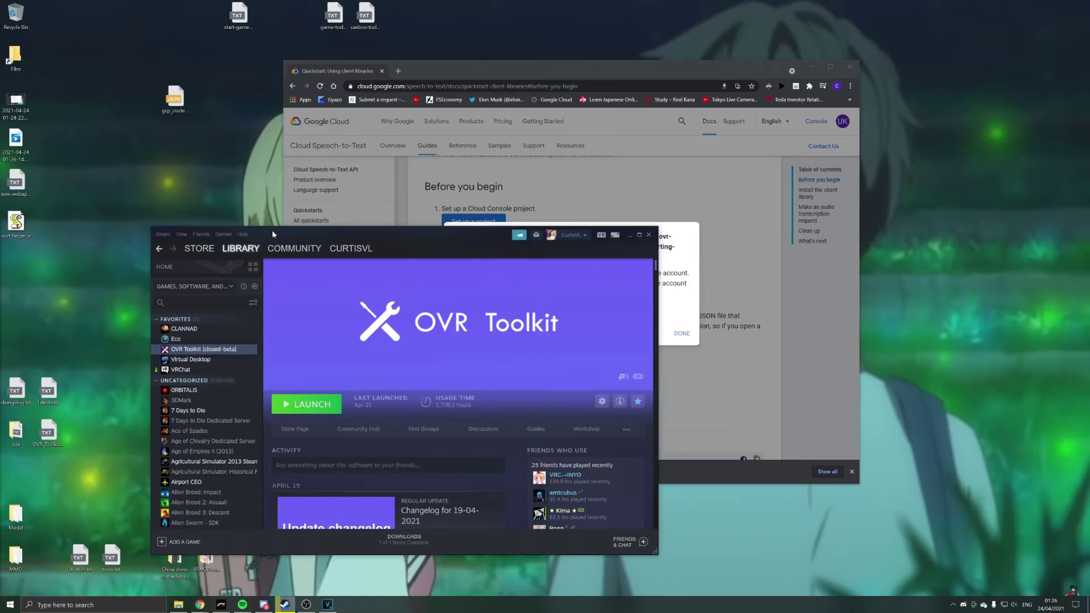
pyautogui.rightClick(221, 352)
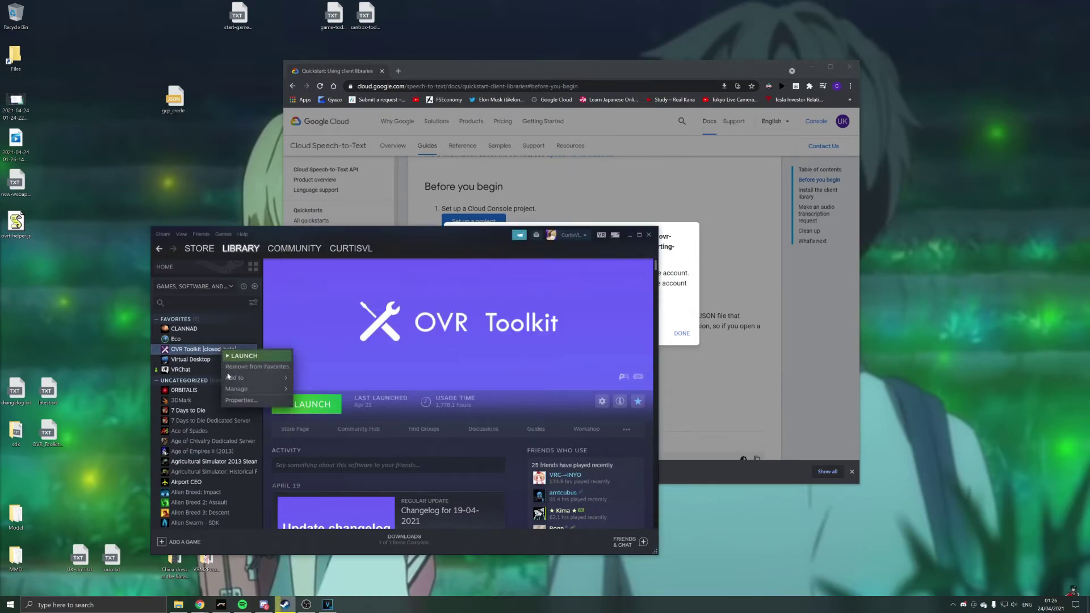
pyautogui.click(242, 400)
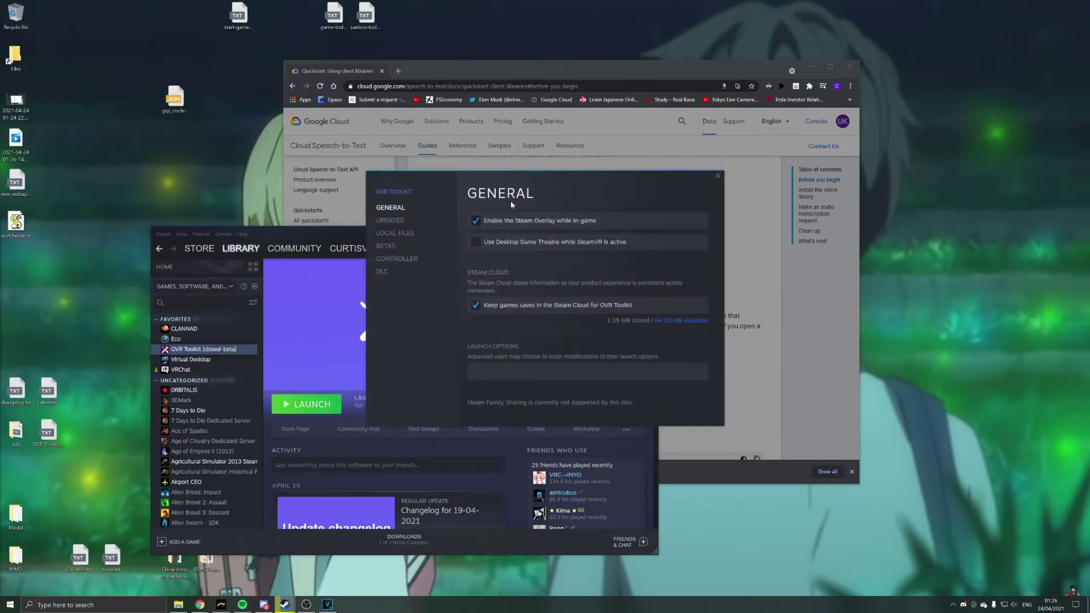
pyautogui.click(394, 234)
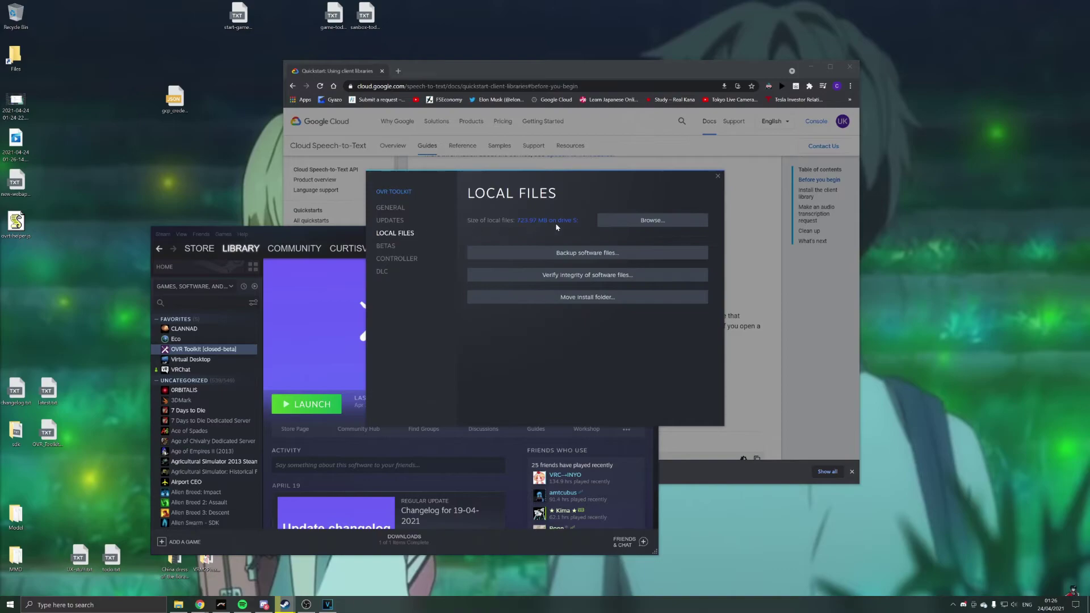
pyautogui.click(653, 220)
# Move gcp_credentials.json from the desktop into OVR Toolkit_Data's StreamingAssets folder.
pyautogui.moveTo(289, 204); pyautogui.dragTo(533, 131)
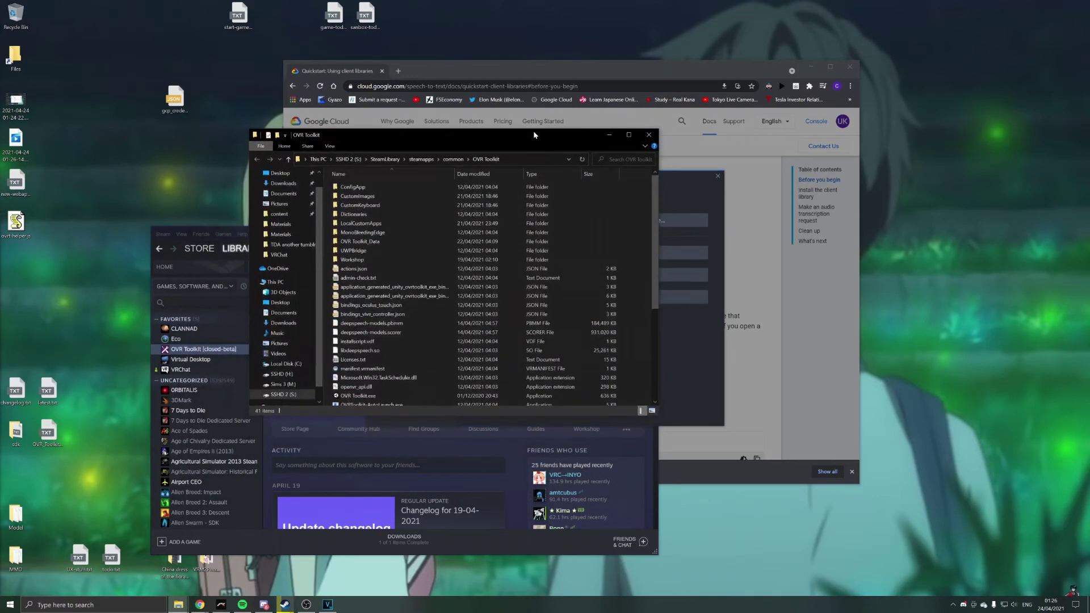
pyautogui.doubleClick(401, 242)
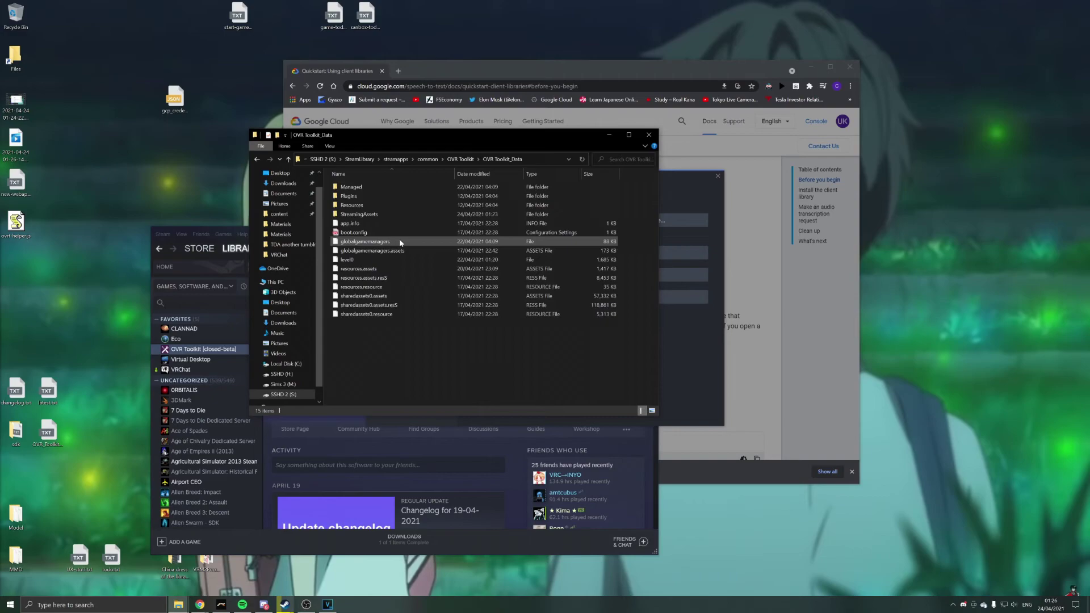
pyautogui.doubleClick(400, 214)
pyautogui.moveTo(174, 99)
pyautogui.mouseDown()
pyautogui.moveTo(209, 158)
pyautogui.moveTo(462, 219)
pyautogui.mouseUp()
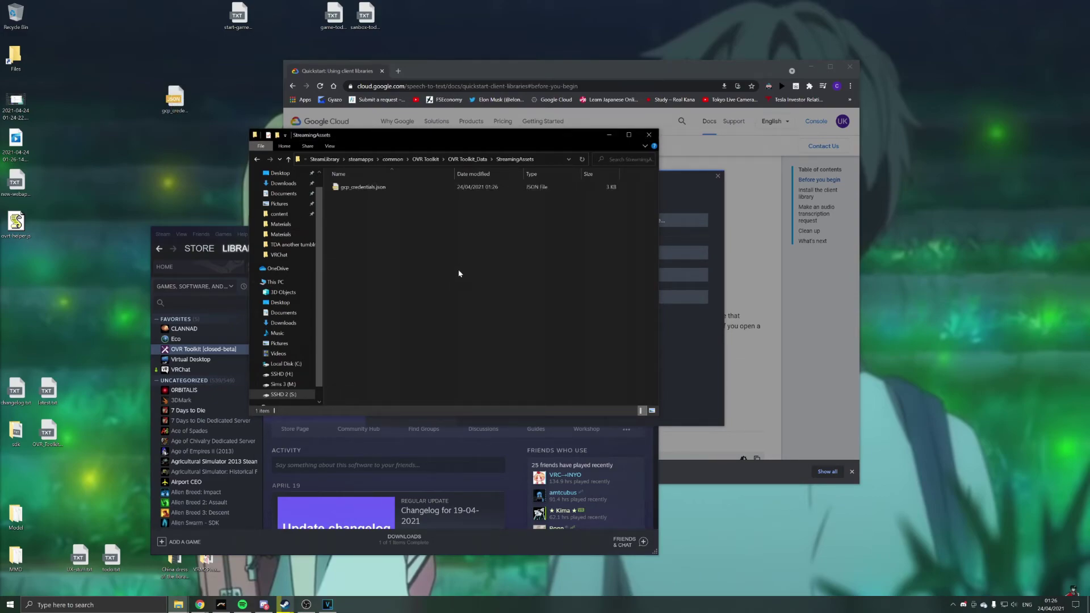